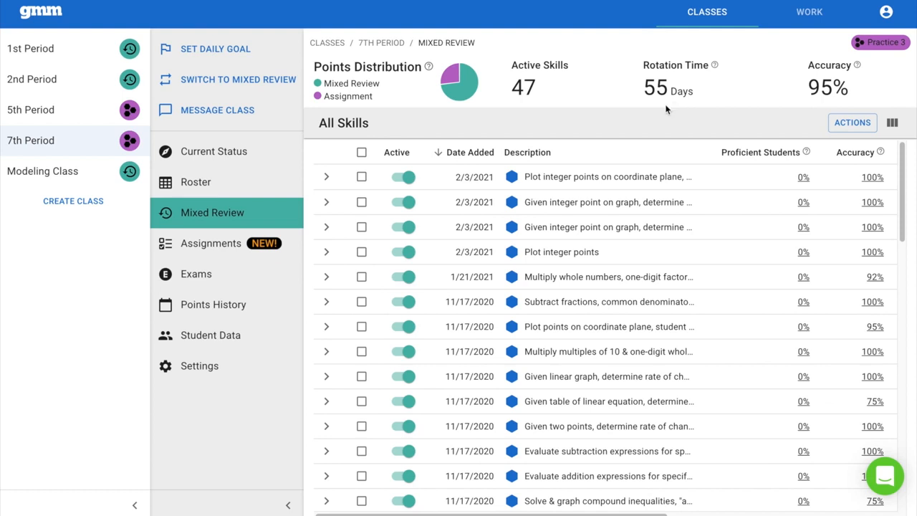
- Open the 7th Period student data and view the detail pages of the first and last listed students
{"action": "left_click", "coordinate": [223, 335]}
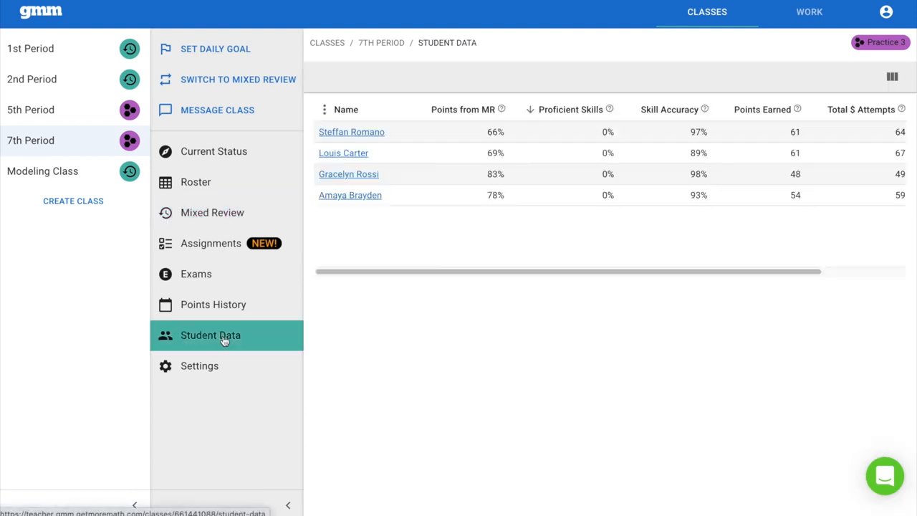
{"action": "left_click", "coordinate": [366, 135]}
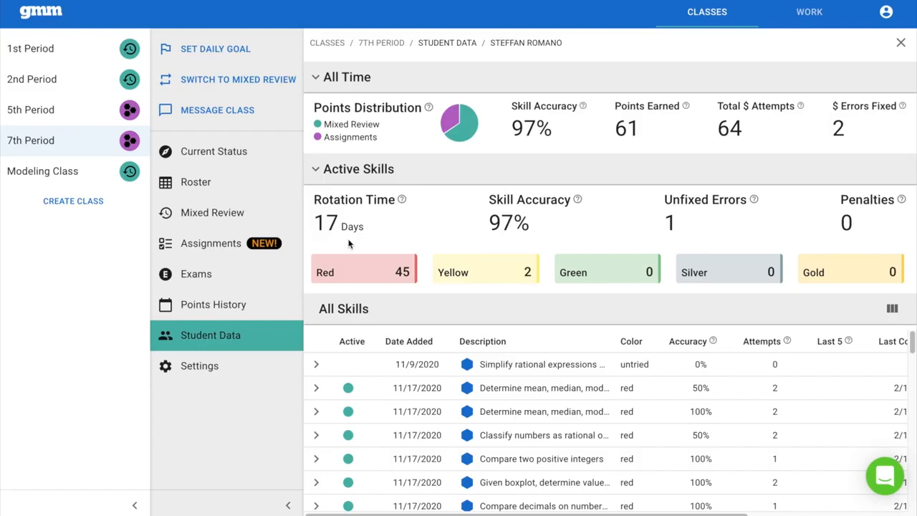
{"action": "left_click", "coordinate": [444, 43]}
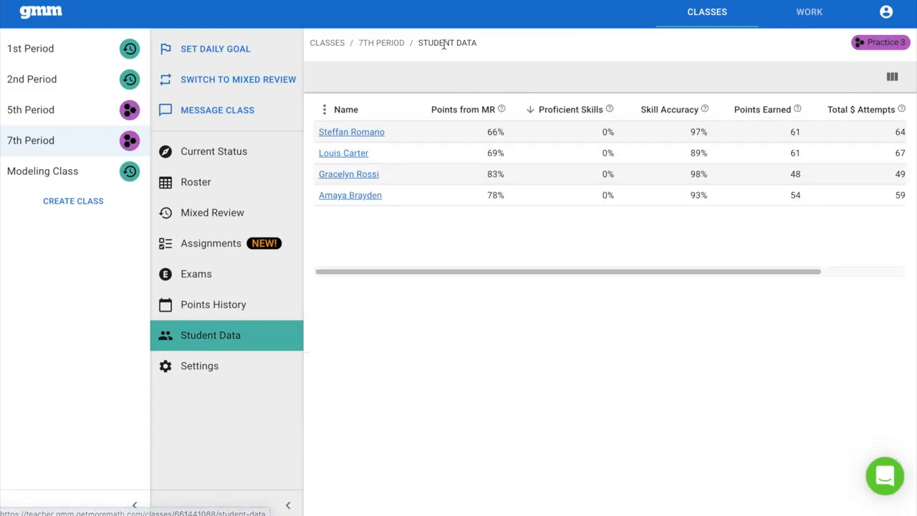
{"action": "left_click", "coordinate": [349, 197]}
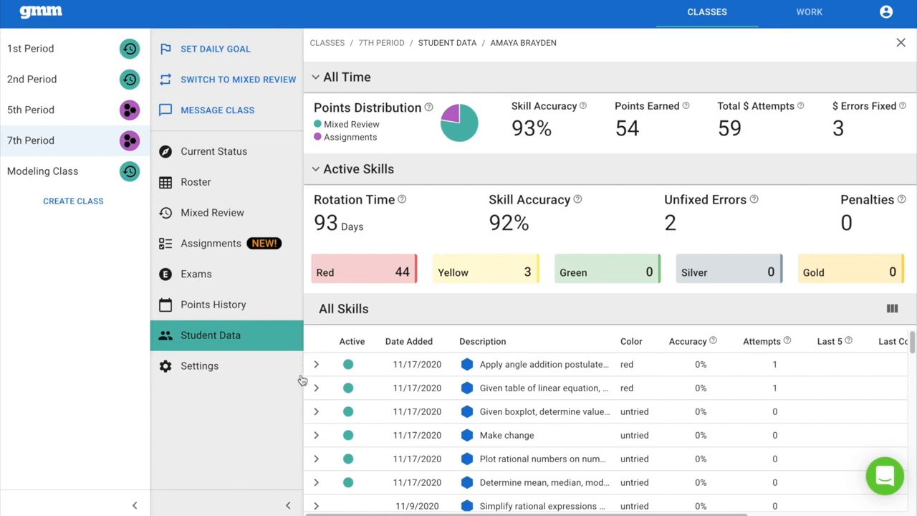
- Collapse the class list, the class navigation and the All Time section to give the student's skills more room
{"action": "left_click", "coordinate": [288, 505]}
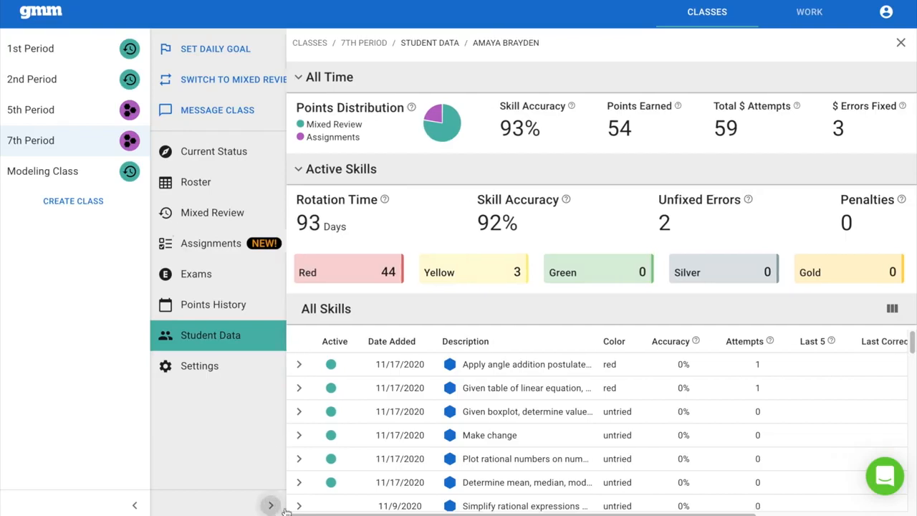
{"action": "left_click", "coordinate": [134, 505]}
{"action": "left_click", "coordinate": [72, 76]}
- Sort the student's skills by Active in descending order and look through the Last Correct dates of the active skills
{"action": "left_click", "coordinate": [111, 283]}
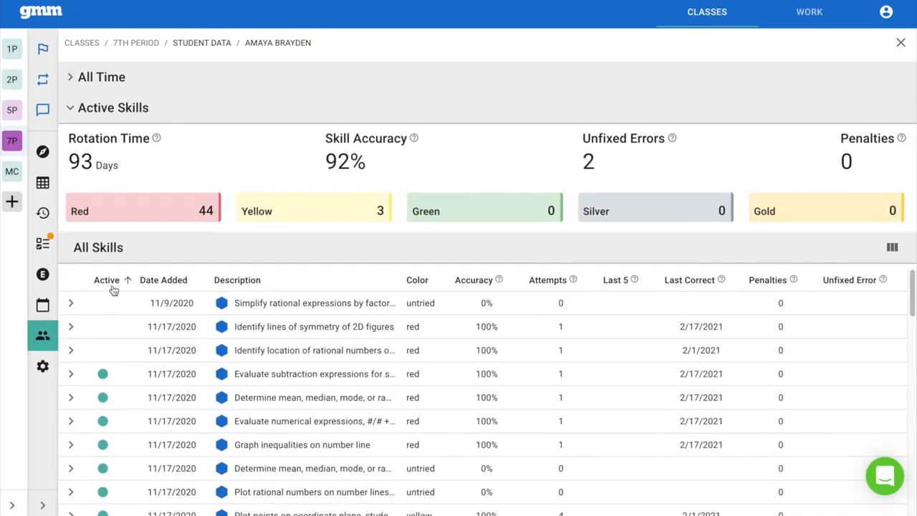
{"action": "left_click", "coordinate": [111, 283]}
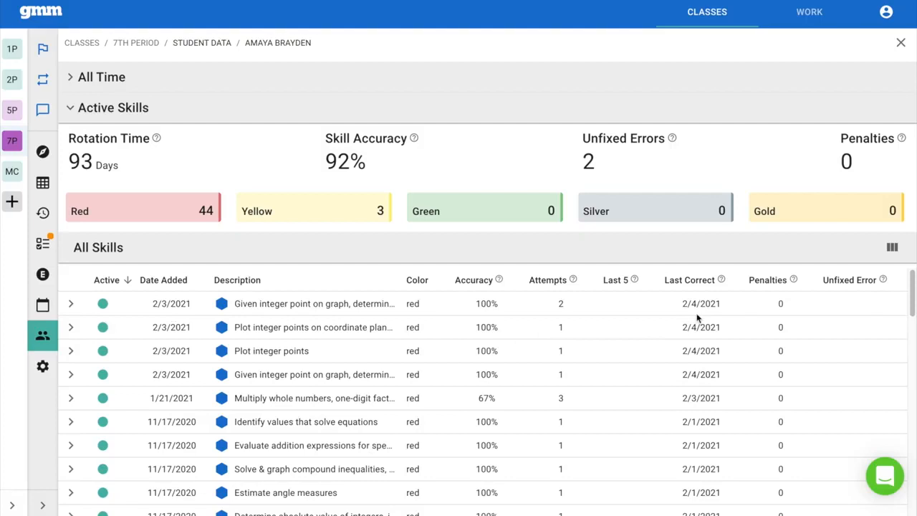
{"action": "scroll", "coordinate": [696, 317], "scroll_direction": "down", "scroll_amount": 3}
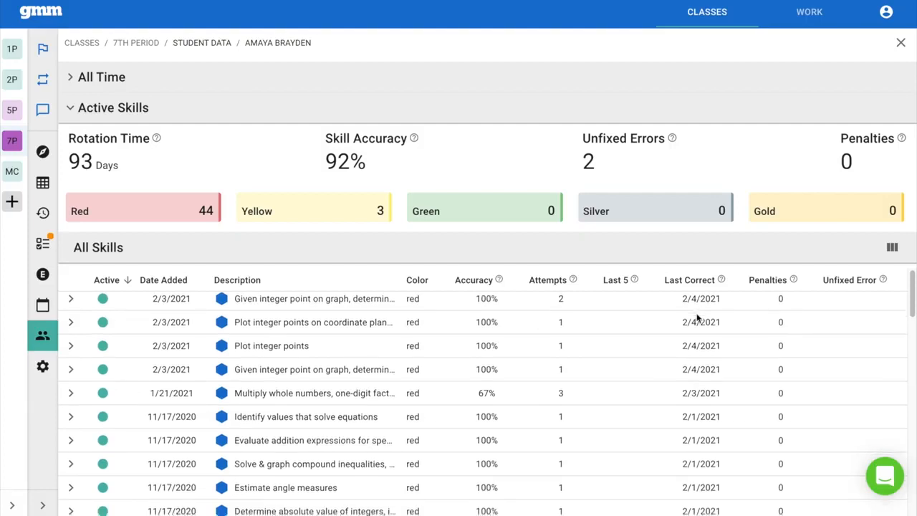
{"action": "scroll", "coordinate": [697, 317], "scroll_direction": "down", "scroll_amount": 3}
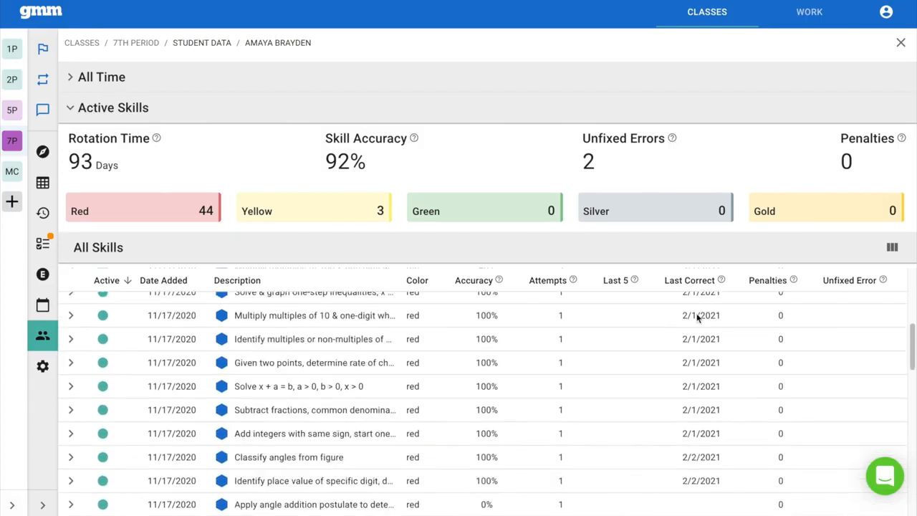
{"action": "scroll", "coordinate": [697, 315], "scroll_direction": "down", "scroll_amount": 1}
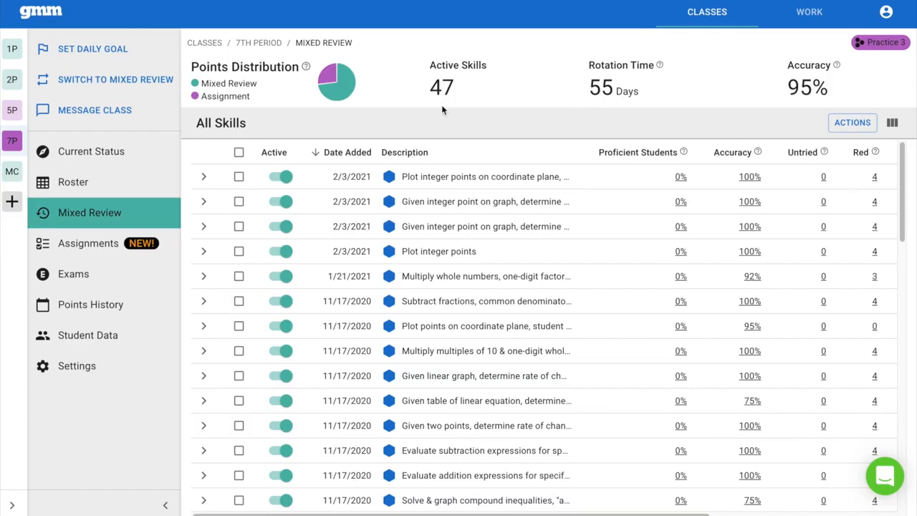
- Expand the list of classes, and look inside the Multiplication folder in My Work
{"action": "left_click", "coordinate": [12, 505]}
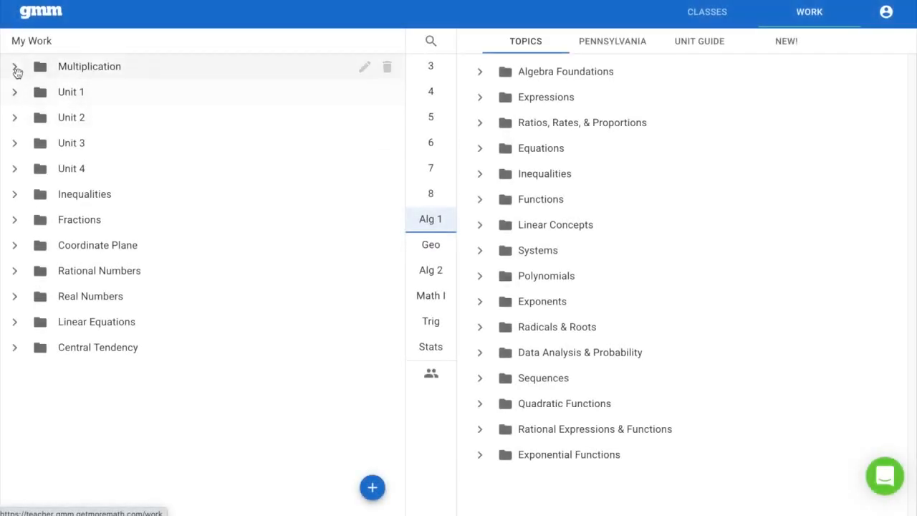
{"action": "left_click", "coordinate": [16, 66]}
{"action": "left_click", "coordinate": [106, 117]}
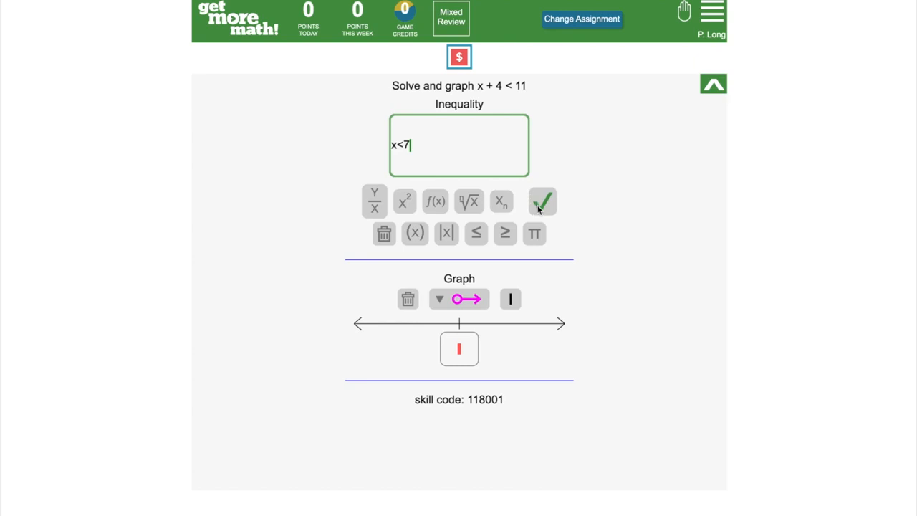
- Submit x<7 as the solution of x + 4 < 11, and graph it with an open-circle ray from 7 toward smaller values
{"action": "left_click", "coordinate": [537, 205]}
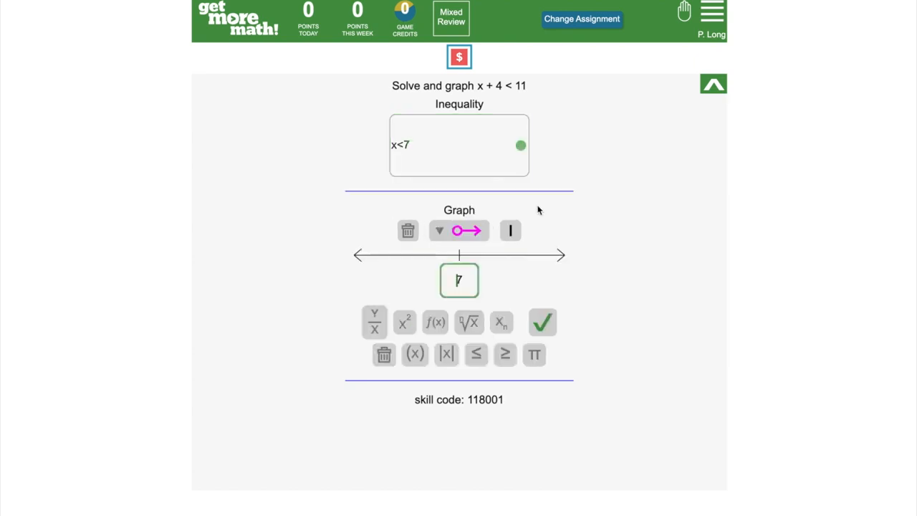
{"action": "left_click", "coordinate": [459, 255]}
{"action": "left_click", "coordinate": [393, 257]}
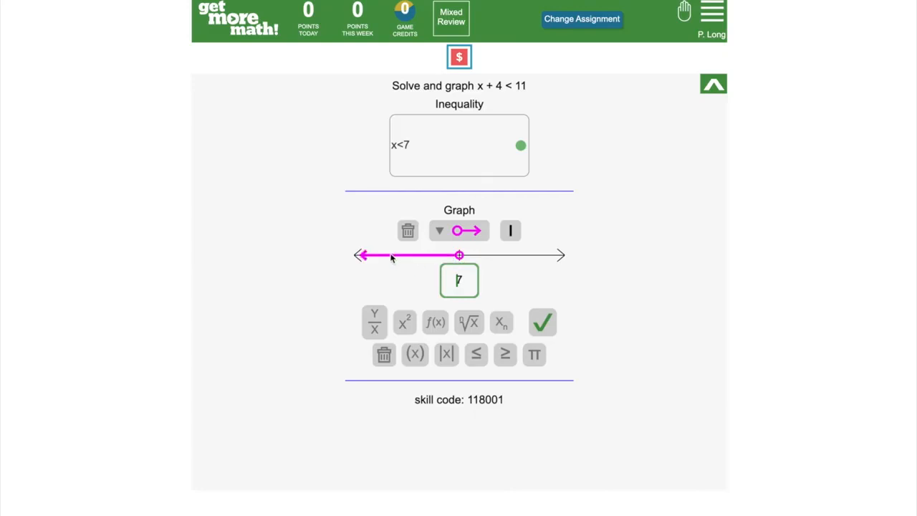
{"action": "left_click", "coordinate": [542, 322]}
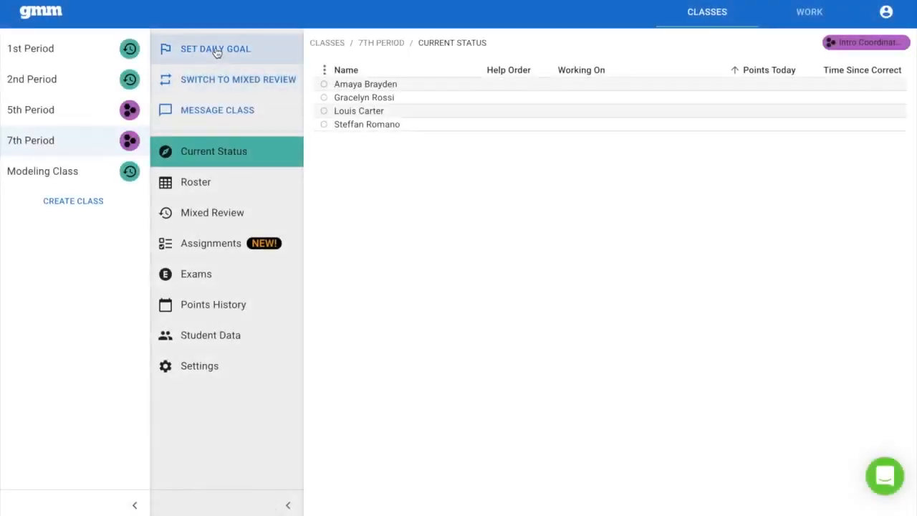
- View the daily goal setting for 7th Period and close it without saving
{"action": "left_click", "coordinate": [216, 50]}
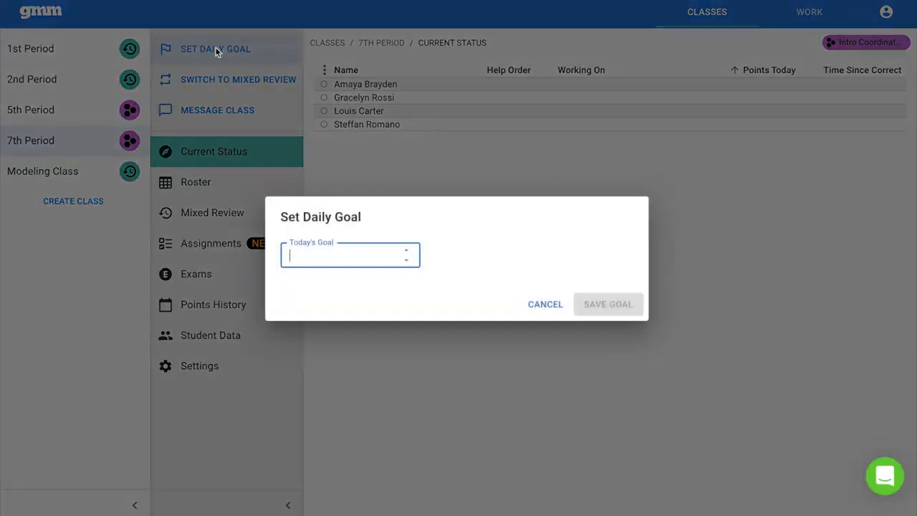
{"action": "left_click", "coordinate": [545, 306]}
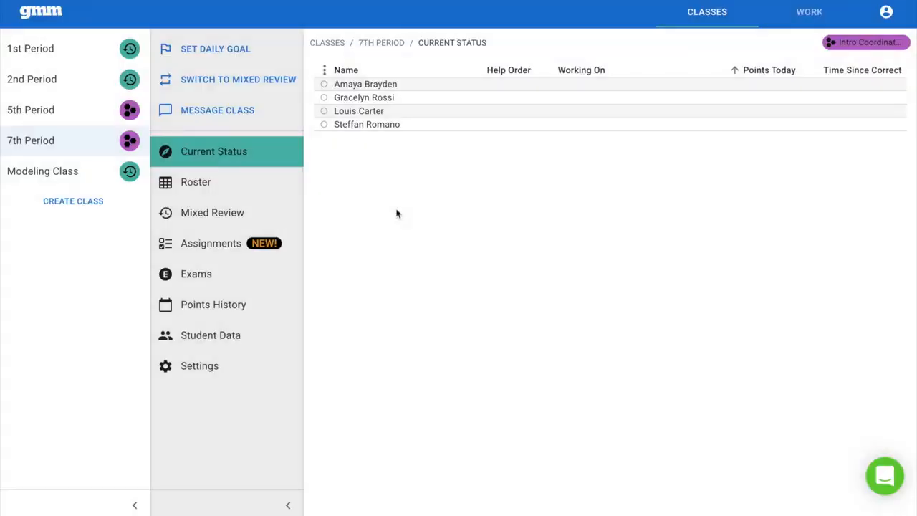
- Switch the 7th Period class to Mixed Review and open its Mixed Review skill list
{"action": "left_click", "coordinate": [240, 80]}
{"action": "left_click", "coordinate": [223, 218]}
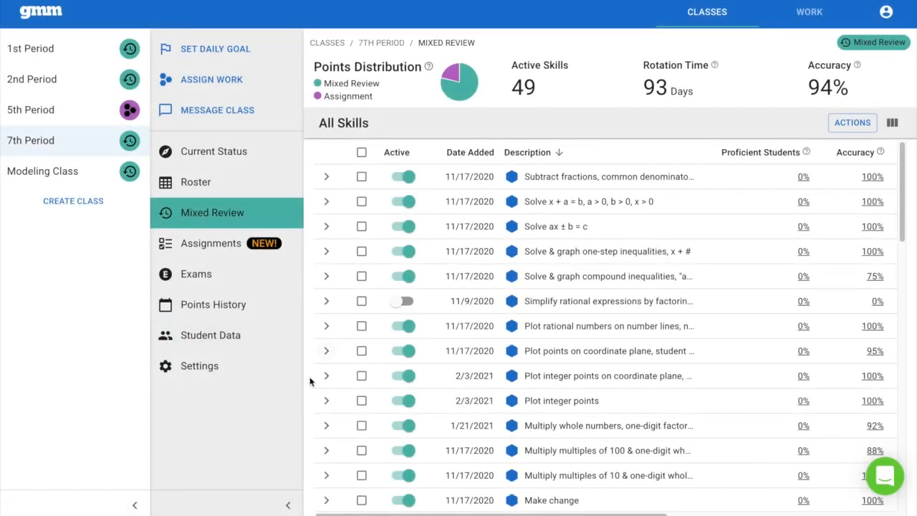
- Collapse both side lists and sort the 7th Period Mixed Review skills by Untried in descending order
{"action": "left_click", "coordinate": [136, 505]}
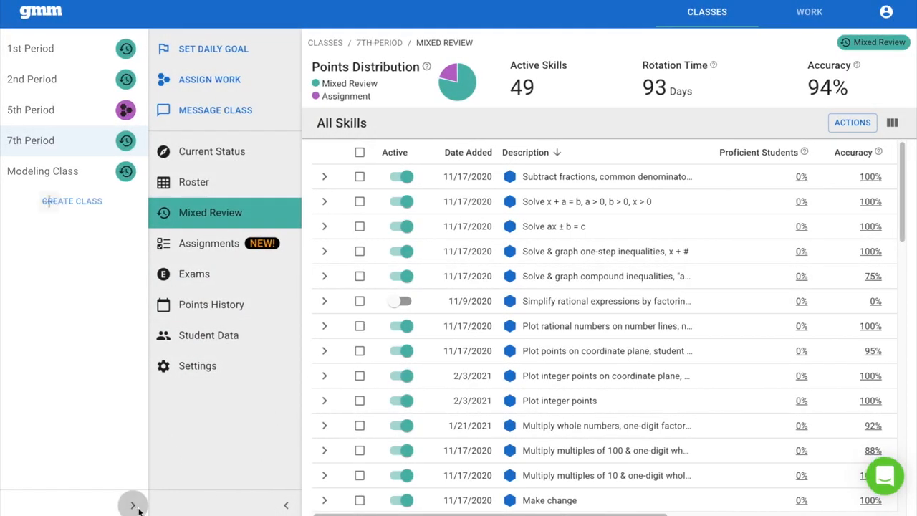
{"action": "left_click", "coordinate": [163, 505]}
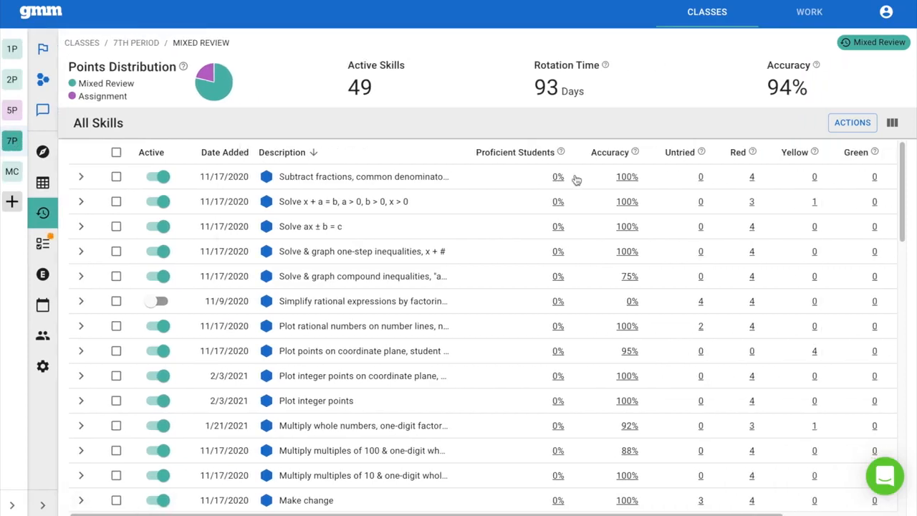
{"action": "left_click", "coordinate": [681, 152]}
{"action": "left_click", "coordinate": [684, 154]}
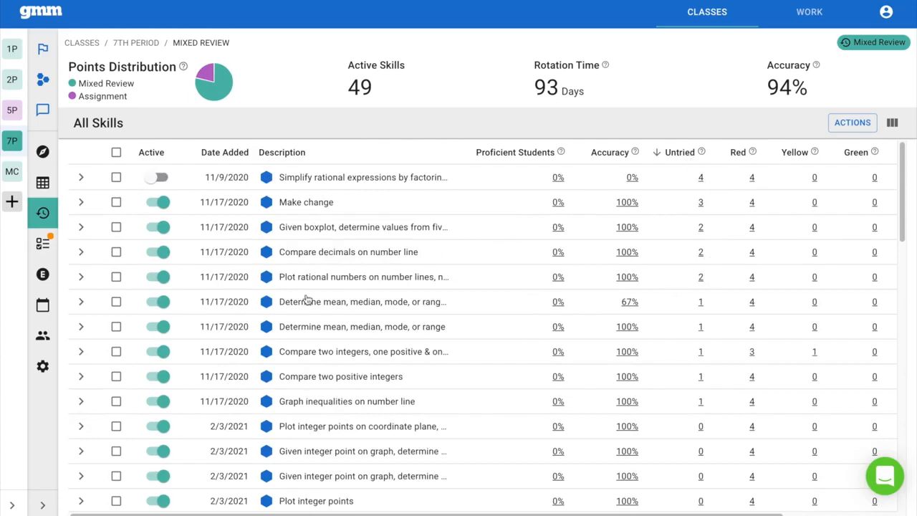
- Select the active skills from Make change through Plot rational numbers on number lines, and open the actions available for them
{"action": "left_click", "coordinate": [116, 202]}
{"action": "left_click", "coordinate": [116, 227]}
{"action": "left_click", "coordinate": [116, 252]}
{"action": "left_click", "coordinate": [116, 276]}
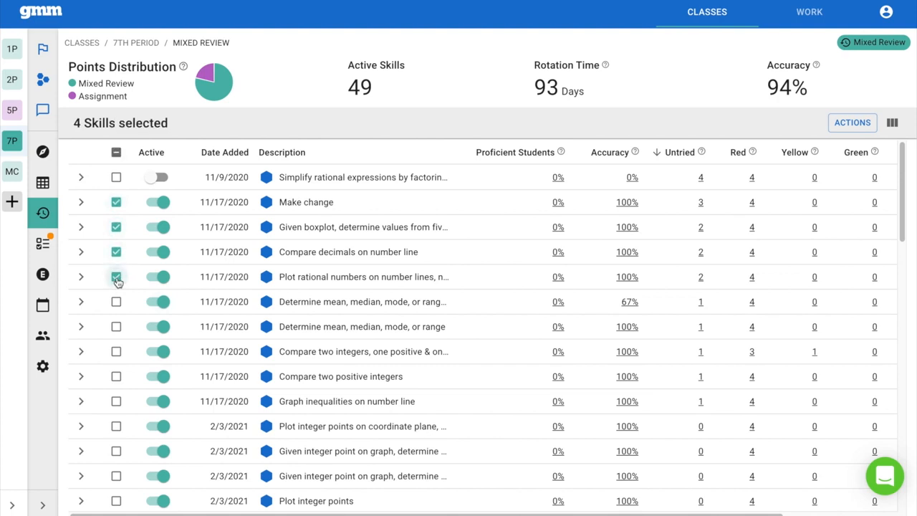
{"action": "left_click", "coordinate": [856, 123]}
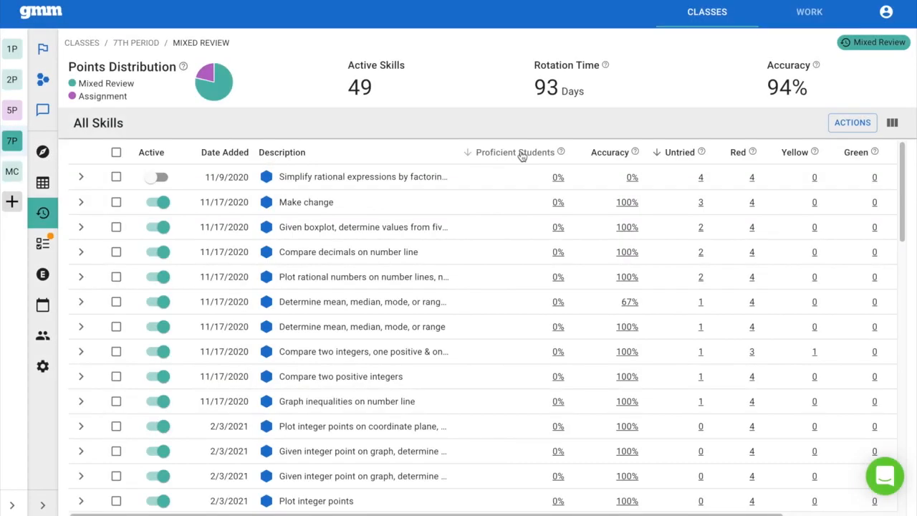
- Sort the Mixed Review skills by Proficient Students for 7th Period, and in descending order for 1st Period
{"action": "left_click", "coordinate": [521, 154]}
{"action": "left_click", "coordinate": [521, 154]}
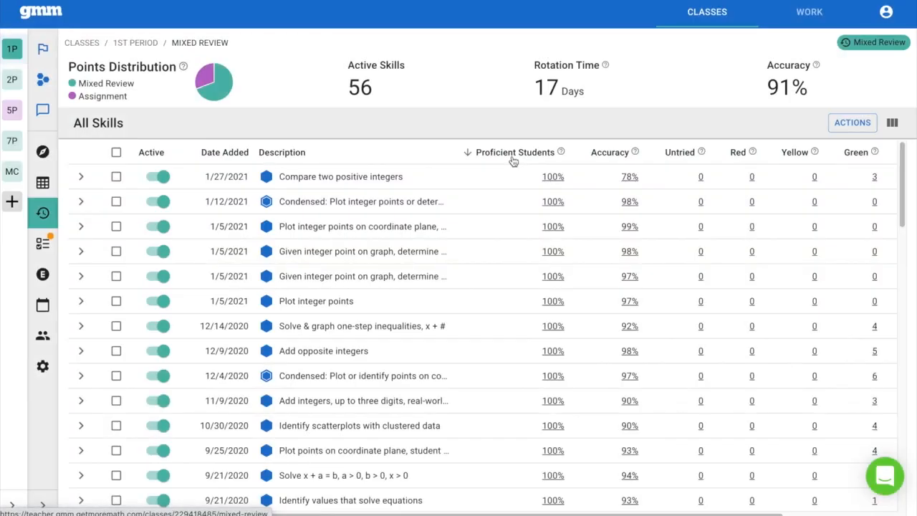
{"action": "left_click", "coordinate": [513, 154]}
{"action": "left_click", "coordinate": [512, 153]}
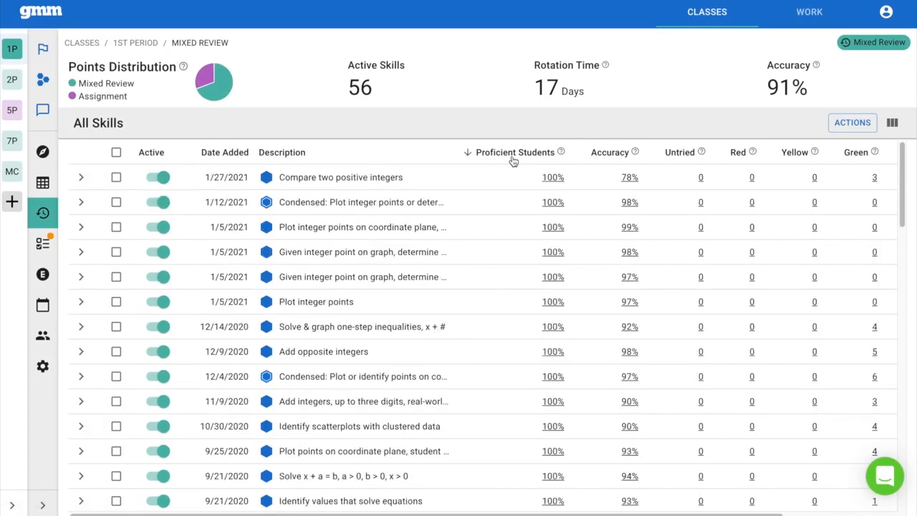
- Deactivate the four 1st Period skills added 1/5/2021, from Plot integer points up to Plot integer points on coordinate plane
{"action": "left_click", "coordinate": [161, 301]}
{"action": "left_click", "coordinate": [161, 277]}
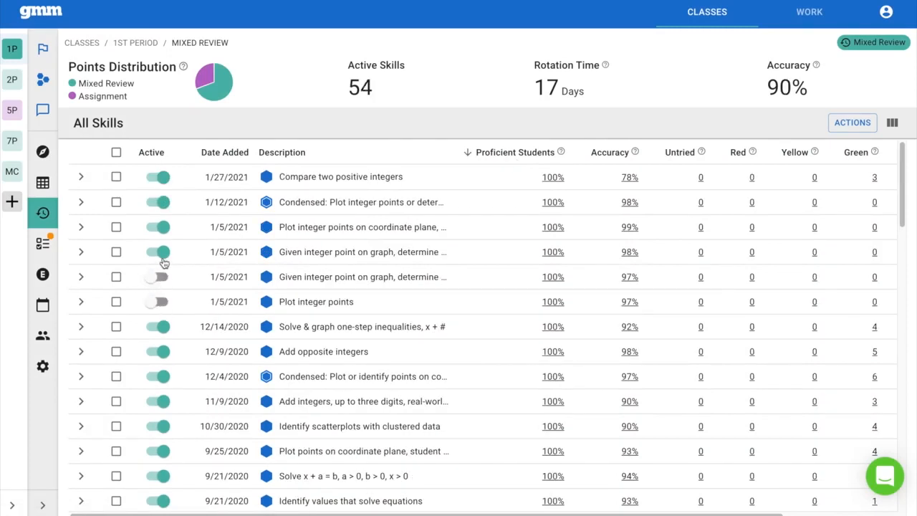
{"action": "left_click", "coordinate": [161, 252]}
{"action": "left_click", "coordinate": [162, 228]}
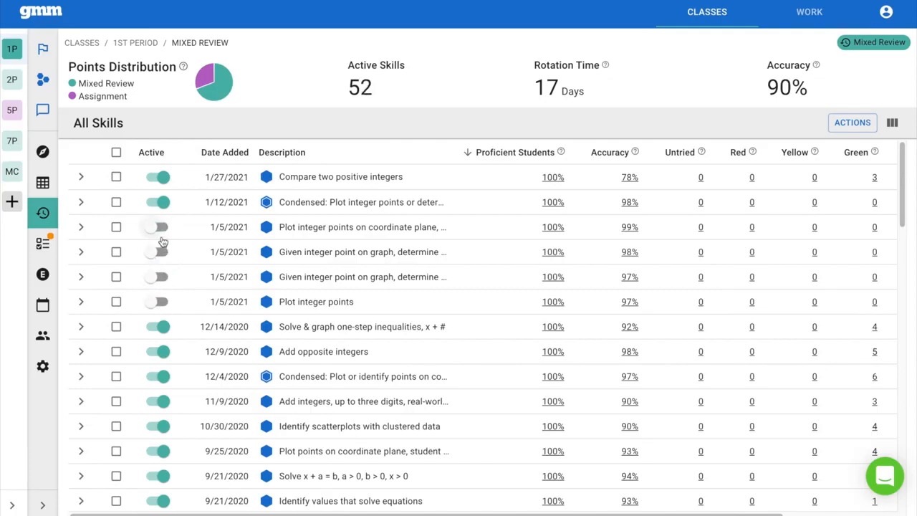
- Sorting by oldest Date Added, deactivate the absolute value of integers skill and open the proficiency breakdown for Add integers with same sign
{"action": "left_click", "coordinate": [220, 157]}
{"action": "left_click", "coordinate": [160, 178]}
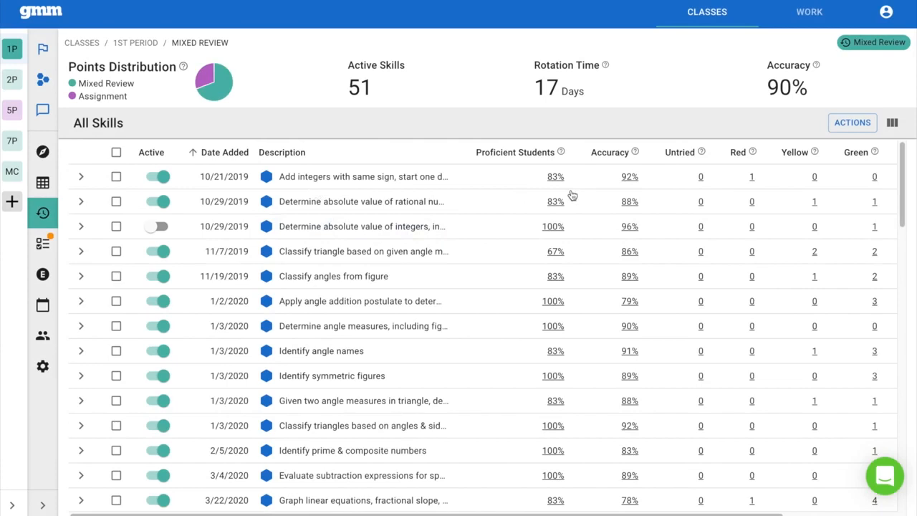
{"action": "left_click", "coordinate": [752, 181]}
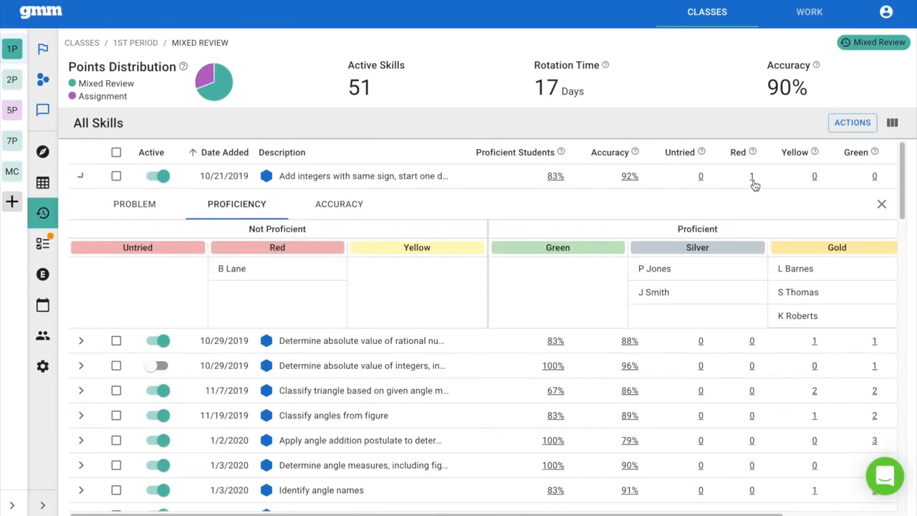